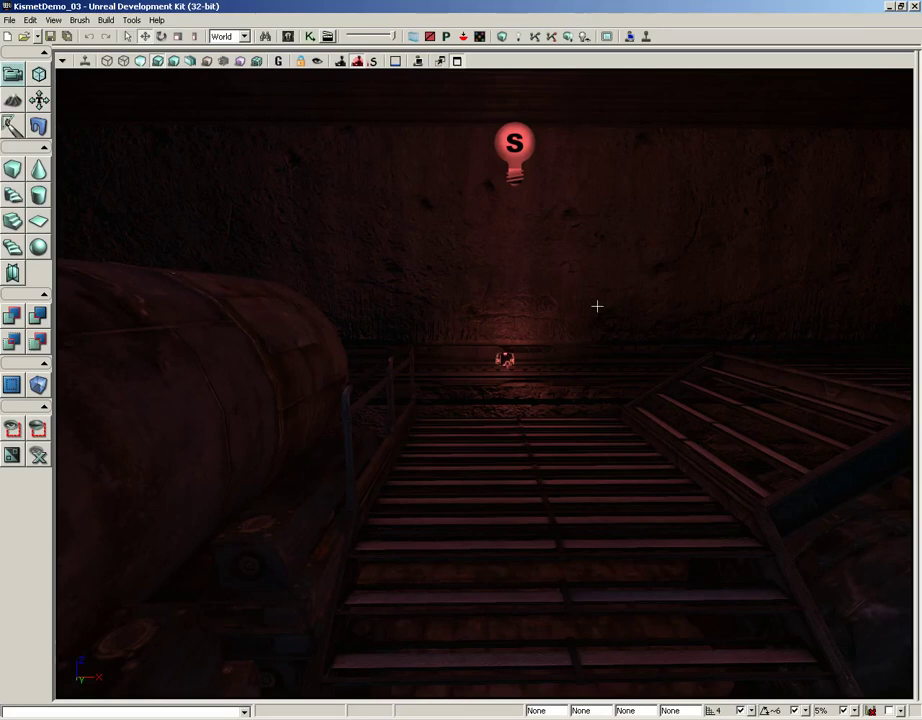
Step: Select the wall-mounted switch droid mesh and add a Trigger actor (Trigger_2) at it
drag(597, 304, 480, 284)
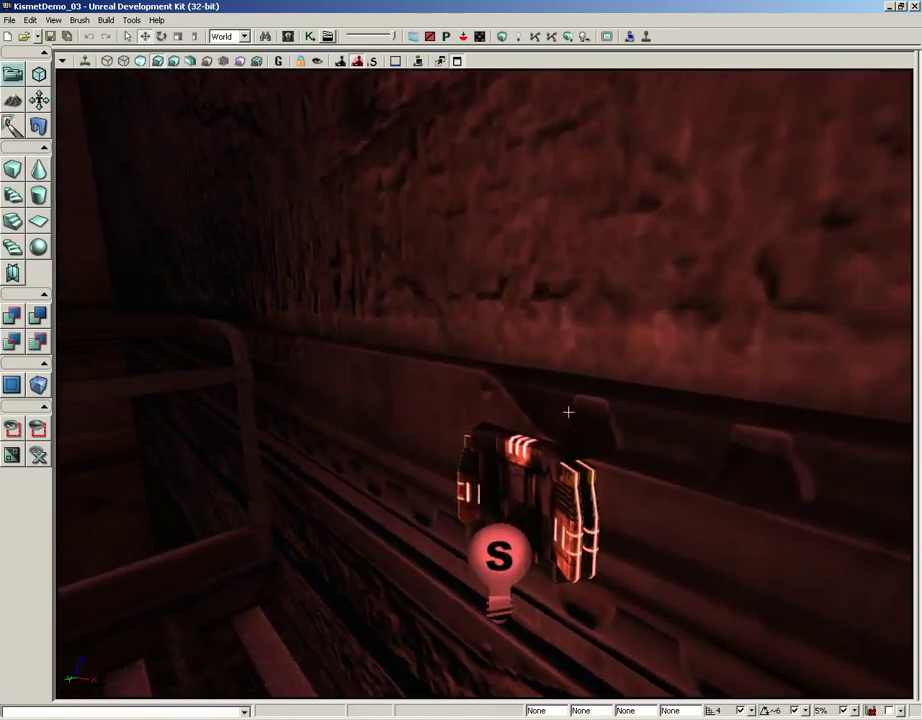
click(545, 466)
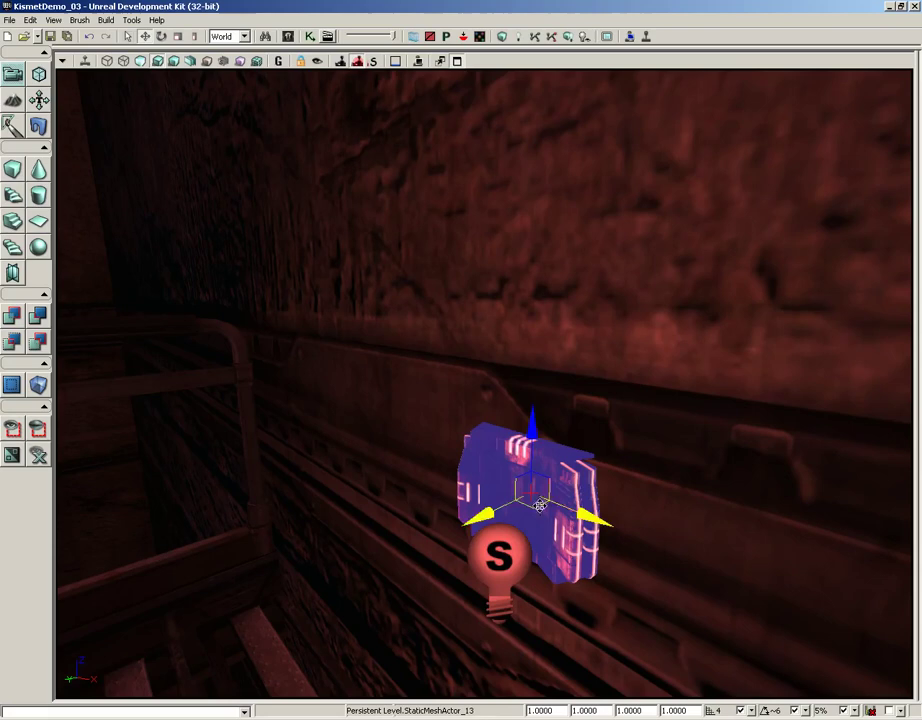
scroll(605, 368, down, 3)
drag(610, 367, 599, 360)
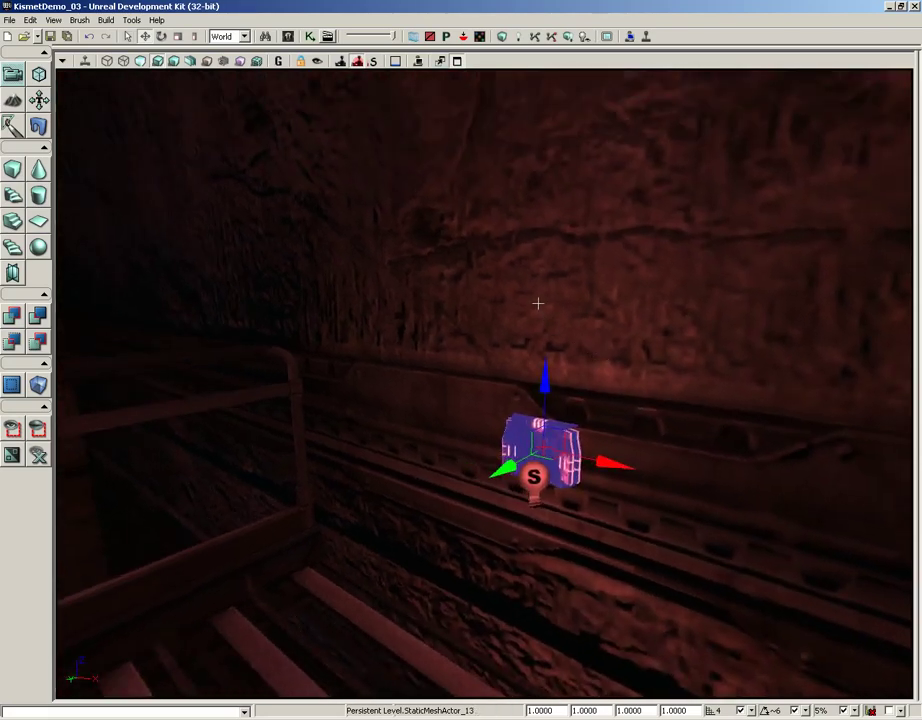
right_drag(538, 303, 538, 288)
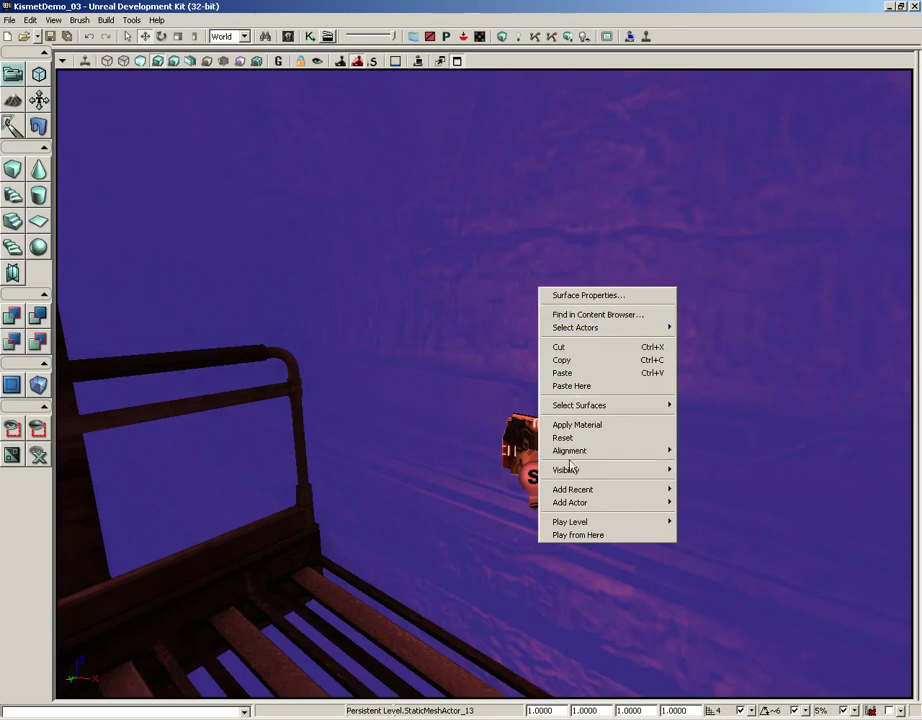
mouse_move(569, 505)
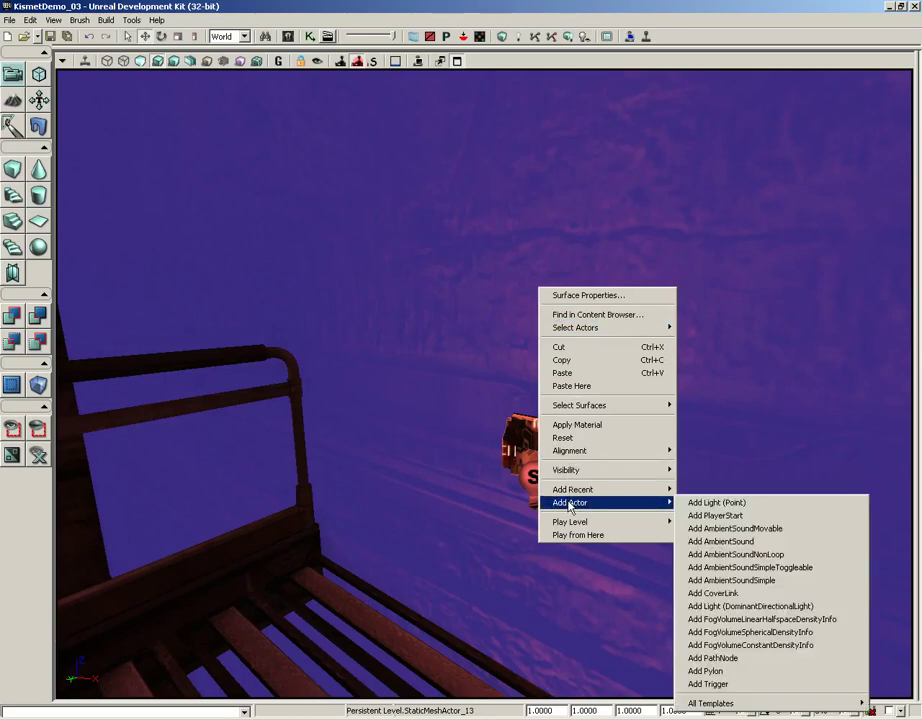
click(716, 685)
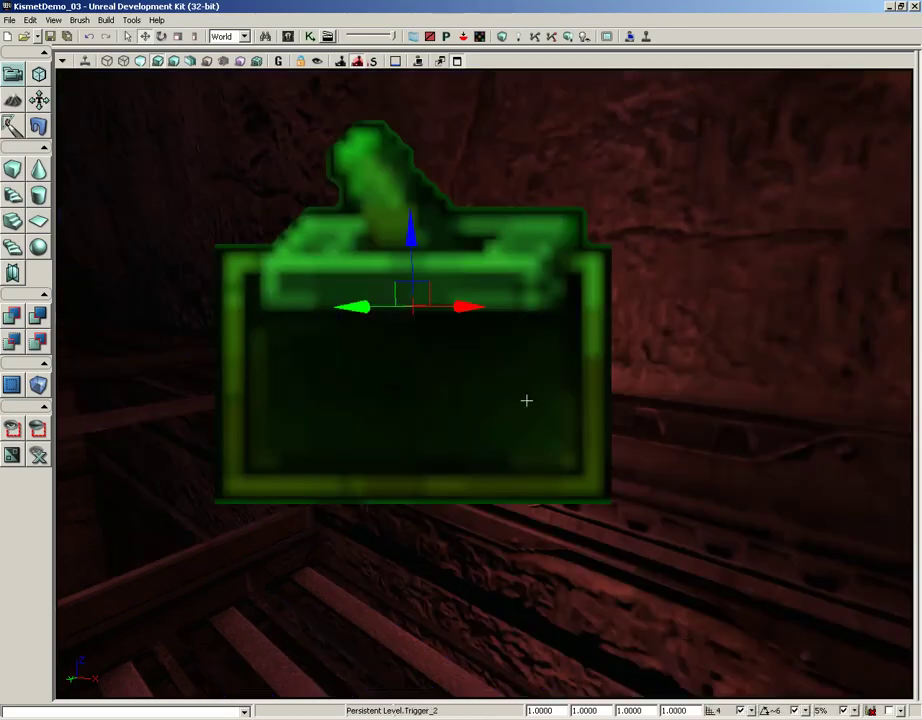
Step: Shrink the new trigger to a drag-scale of 0.3
mouse_move(697, 366)
mouse_down()
mouse_move(774, 387)
mouse_move(702, 368)
mouse_up()
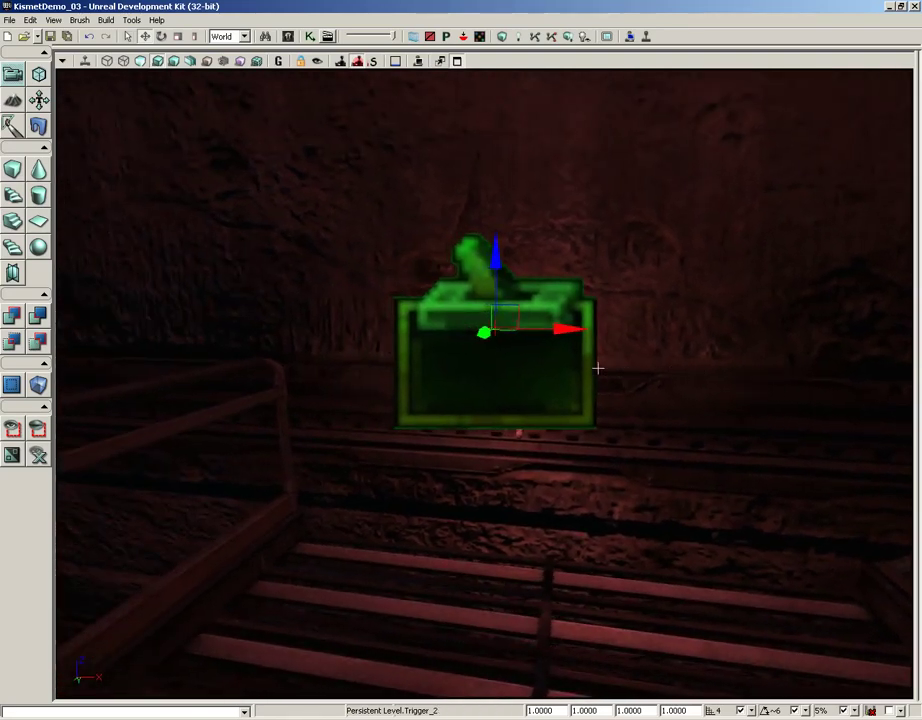
click(541, 710)
text(.3)
key(Return)
Step: Move the trigger down, sideways and up so it sits directly on the switch mesh
drag(483, 375, 488, 251)
drag(306, 262, 309, 284)
drag(245, 467, 265, 468)
drag(372, 364, 620, 362)
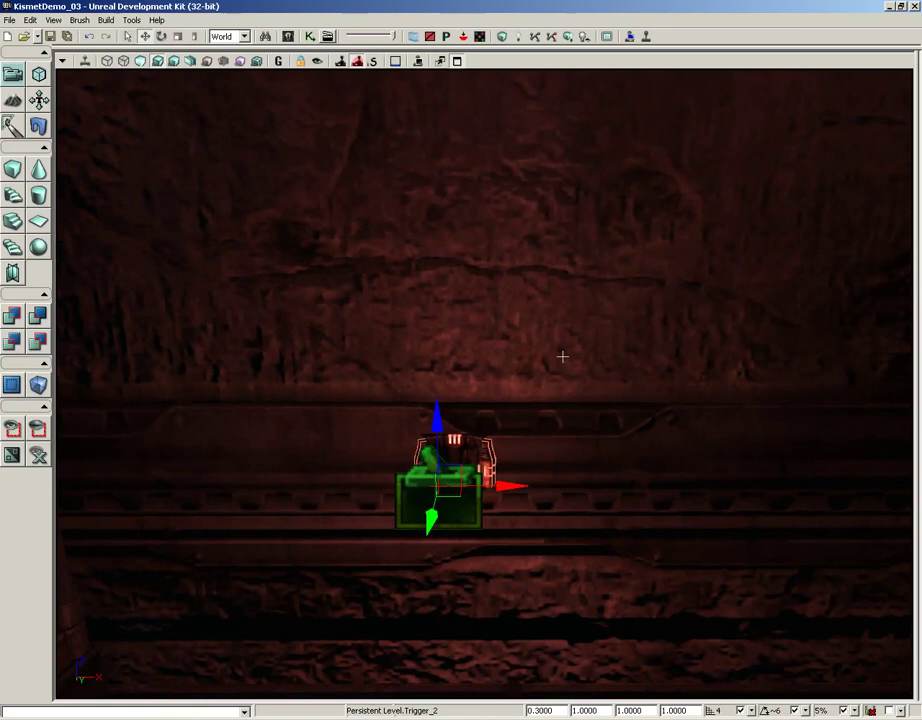
Step: Open UnrealKismet, pan to empty space and bring up the New Event Using Trigger_2 menu
click(311, 37)
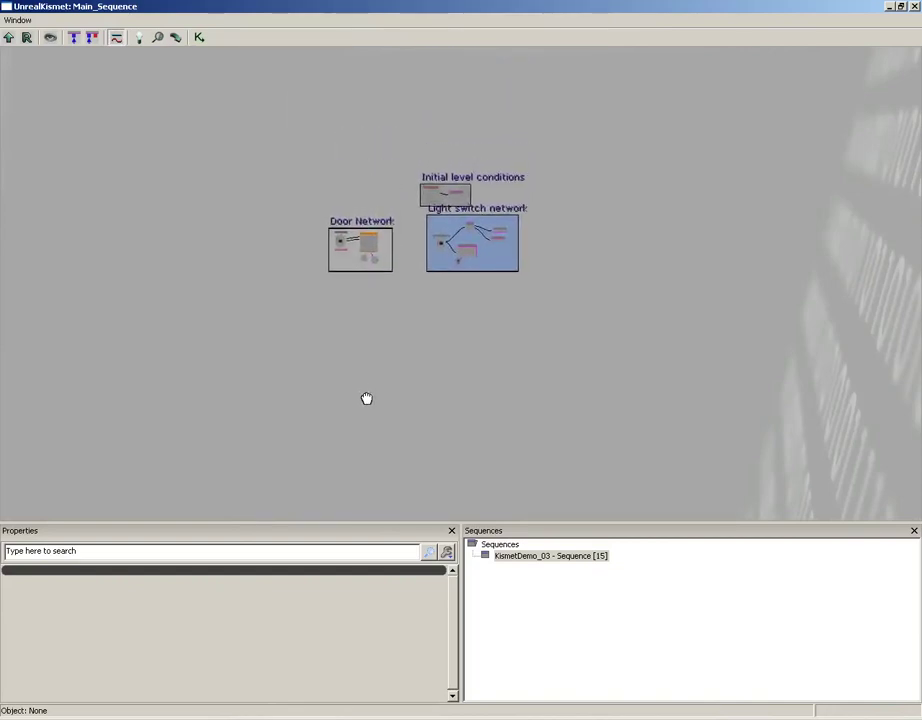
scroll(389, 362, up, 3)
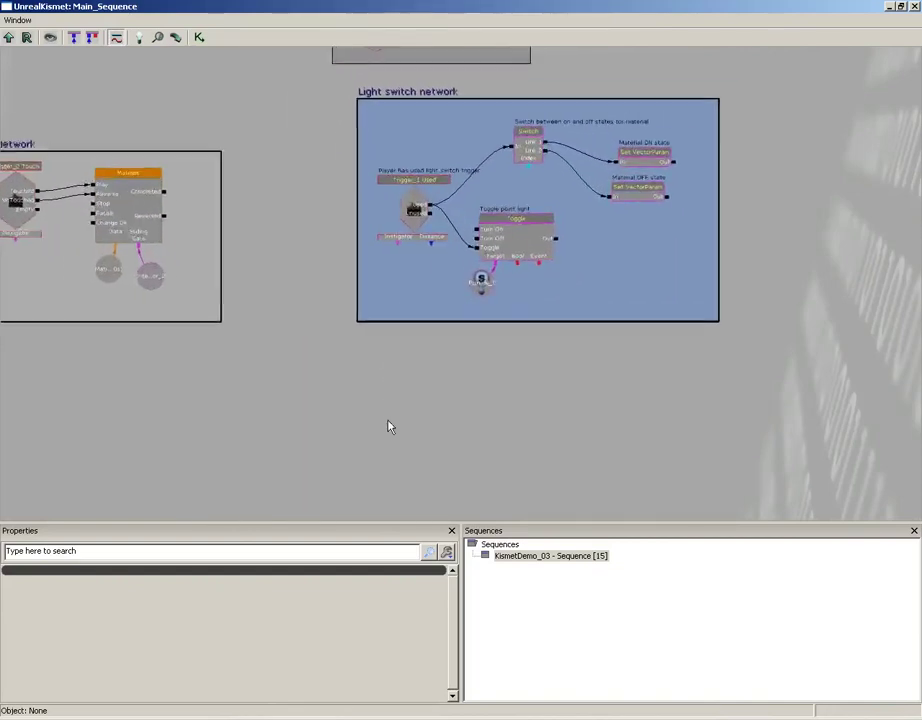
drag(389, 341, 405, 85)
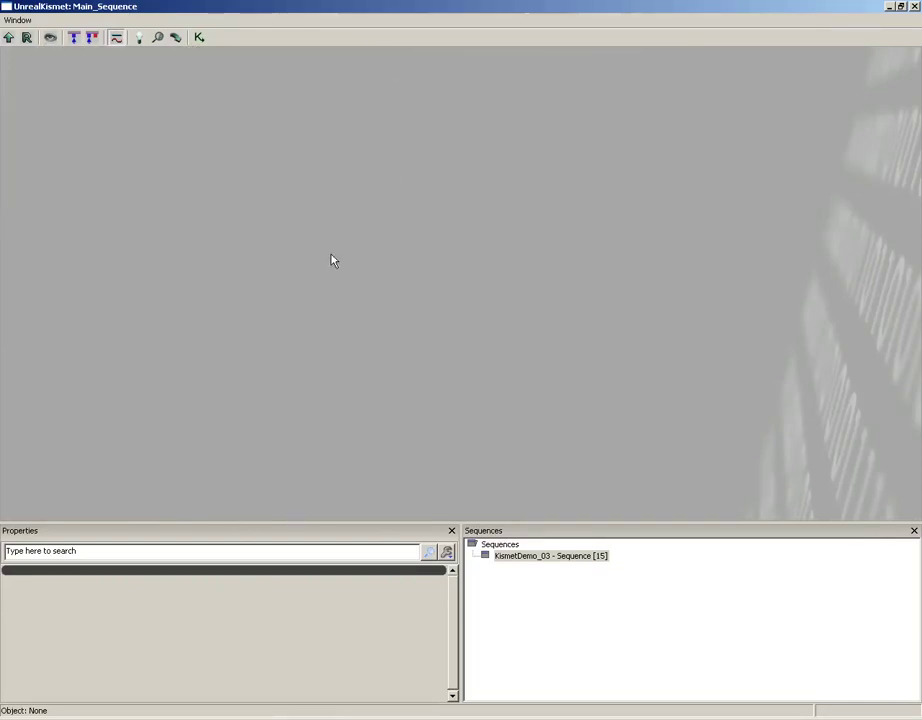
right_click(331, 214)
mouse_move(379, 342)
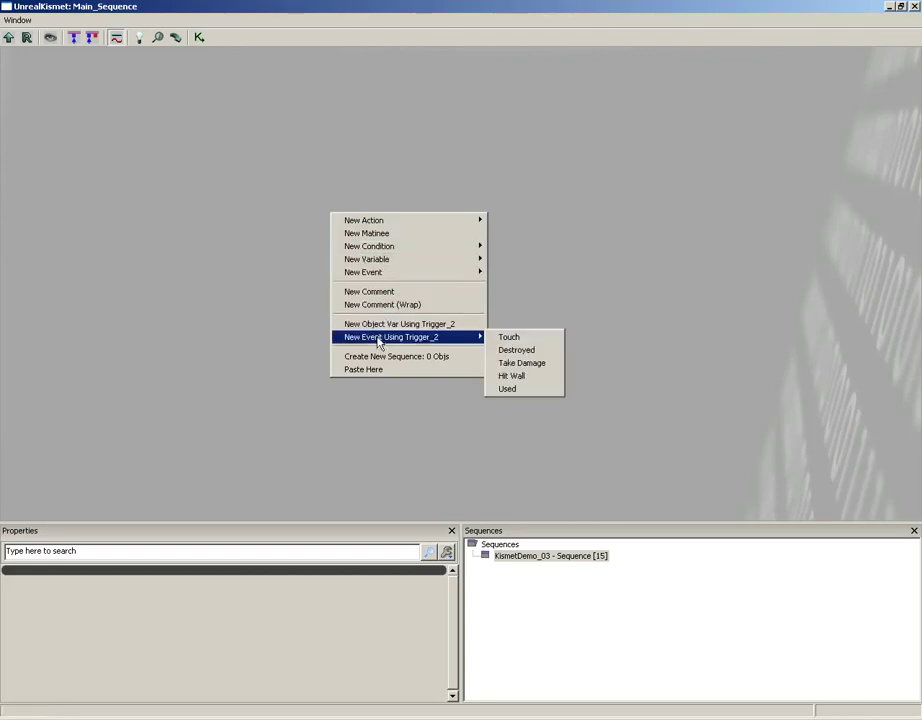
Step: Add the Trigger_2 Used event, untick Aim To Interact? and set Max Trigger Count to 0
click(529, 395)
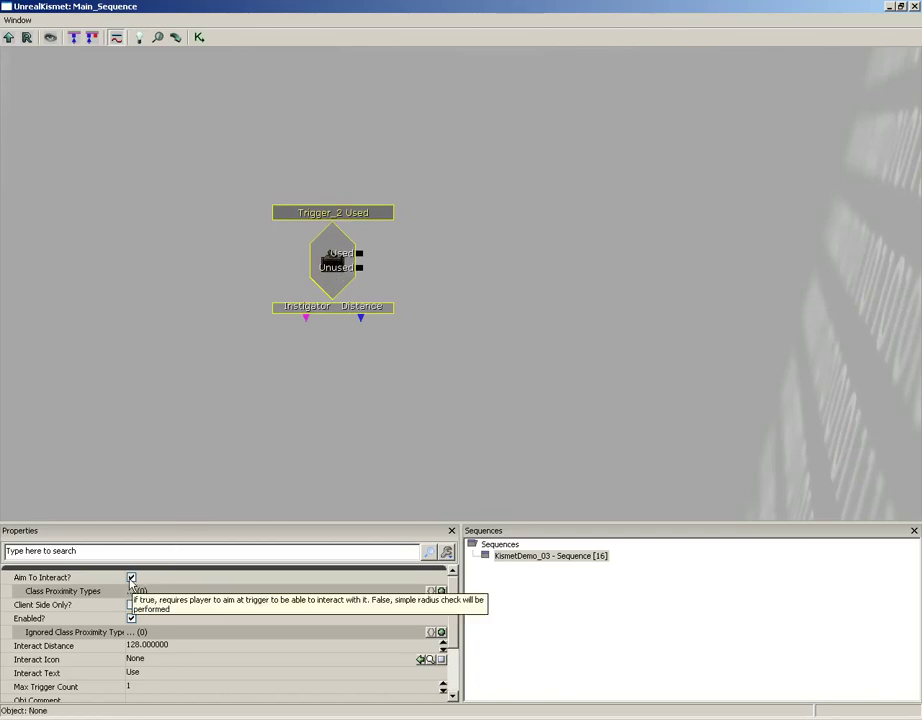
click(131, 577)
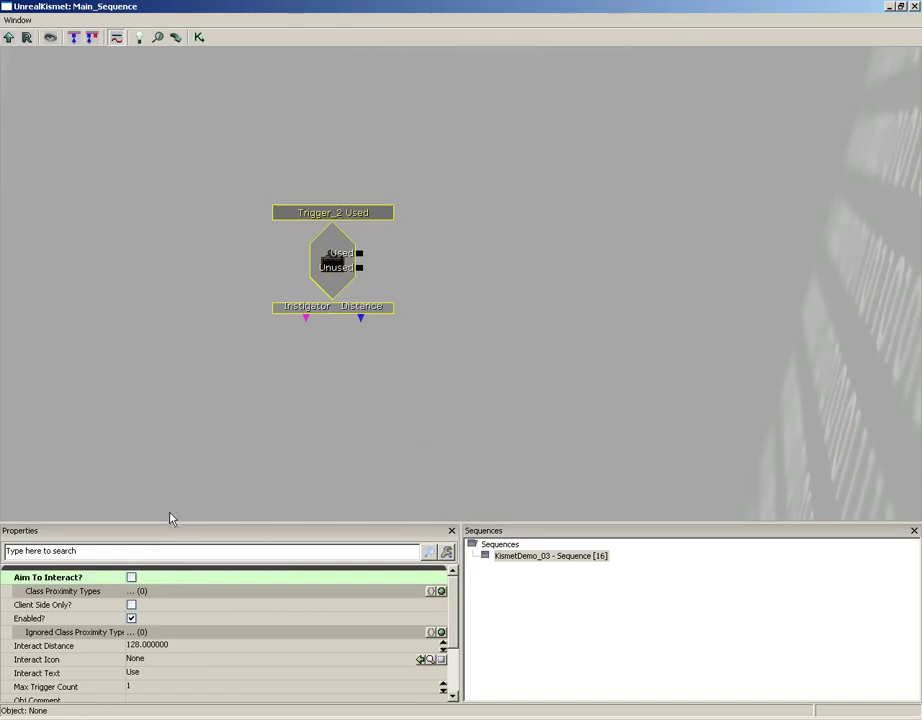
click(146, 687)
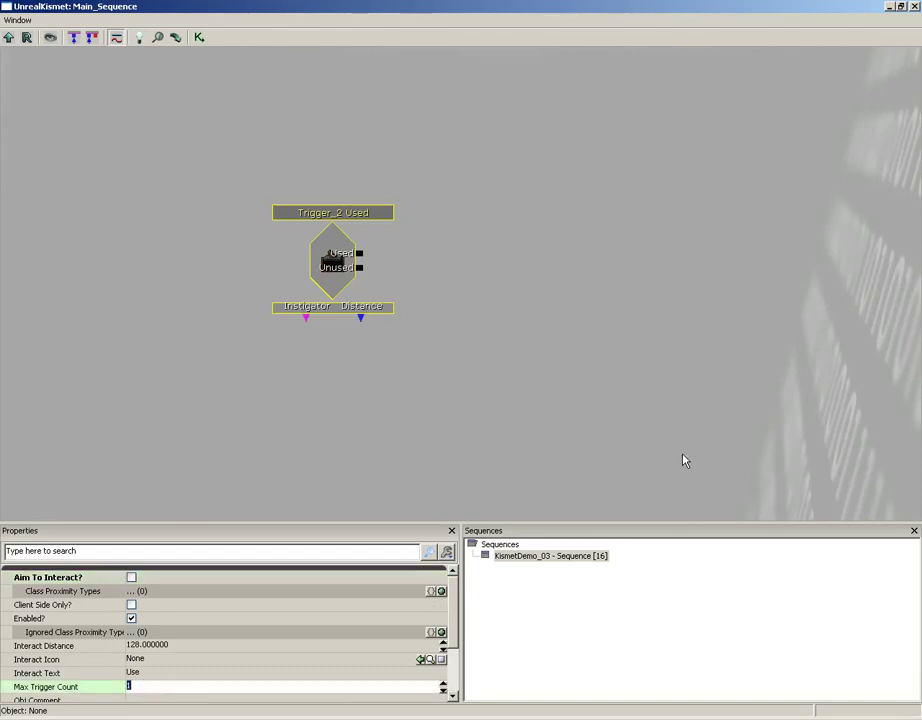
text(0)
key(Return)
scroll(648, 661, down, 2)
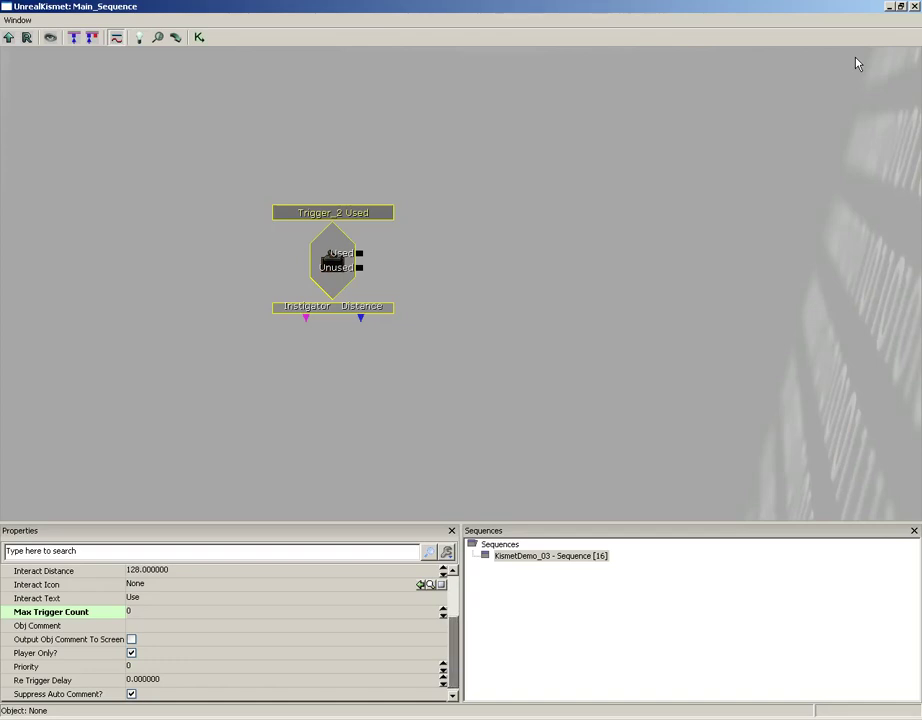
Step: Add a Voice/Announcements Play Announcement action and expand its Announcement properties
right_click(448, 215)
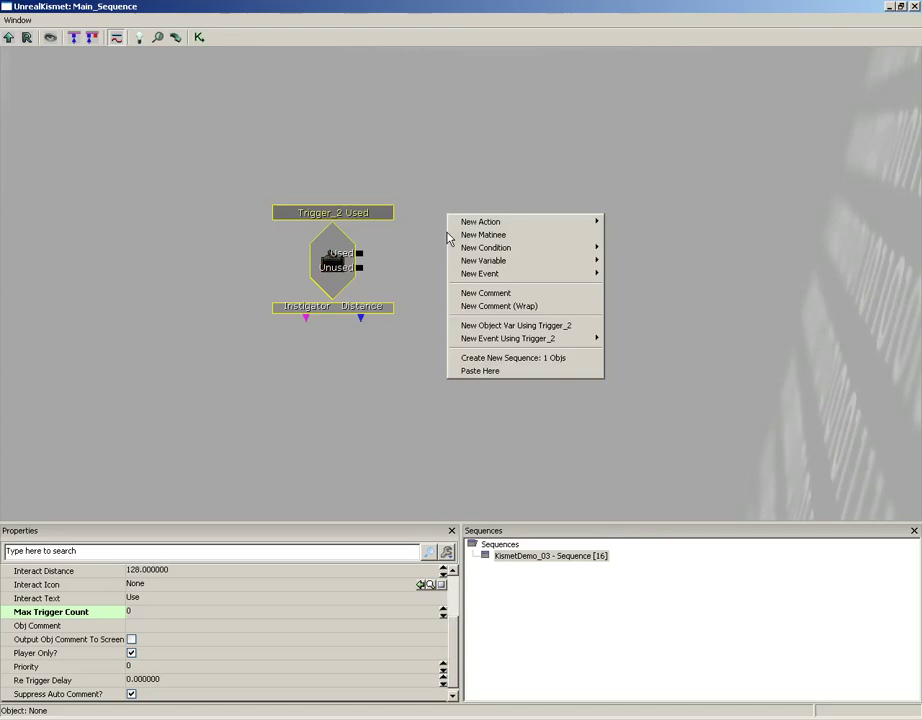
mouse_move(470, 224)
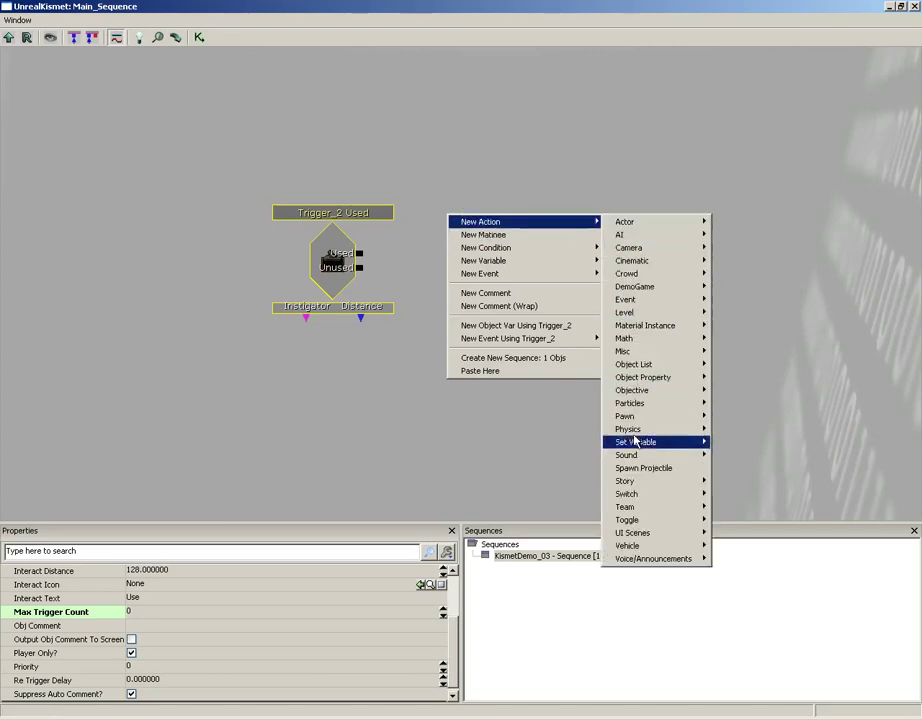
mouse_move(627, 563)
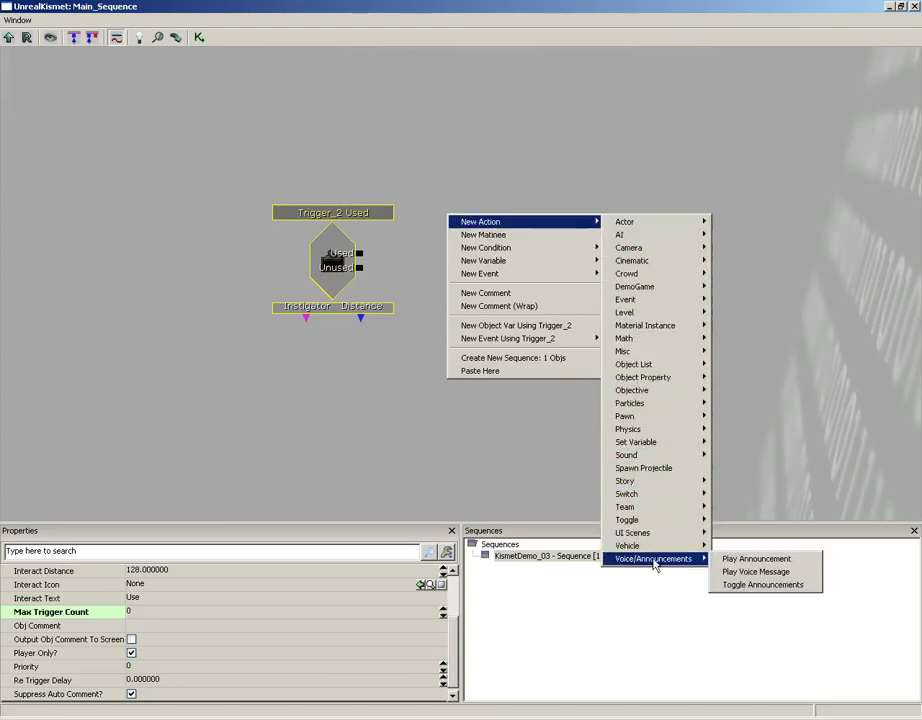
click(772, 559)
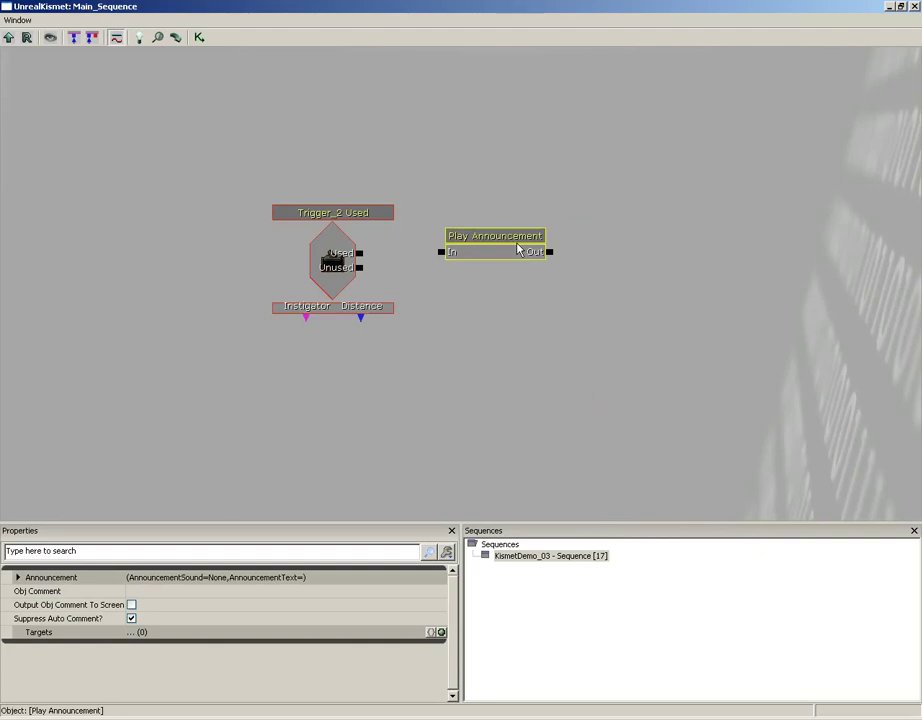
click(17, 578)
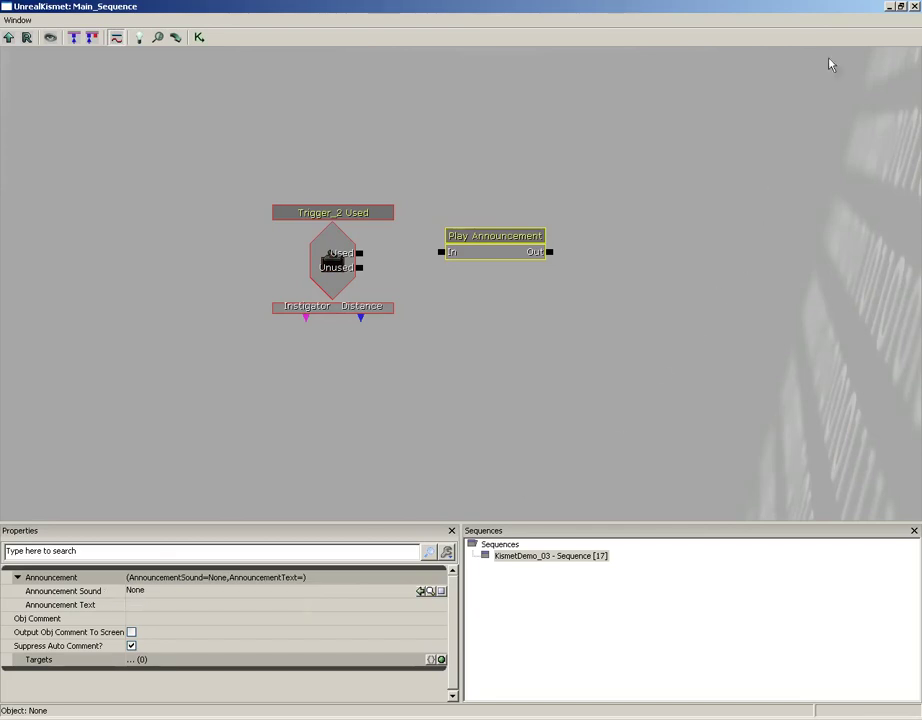
Step: Search 'scorpion eject' in the Content Browser and select A_Vehicle_Scorpion_EjectReadyBeep
click(913, 6)
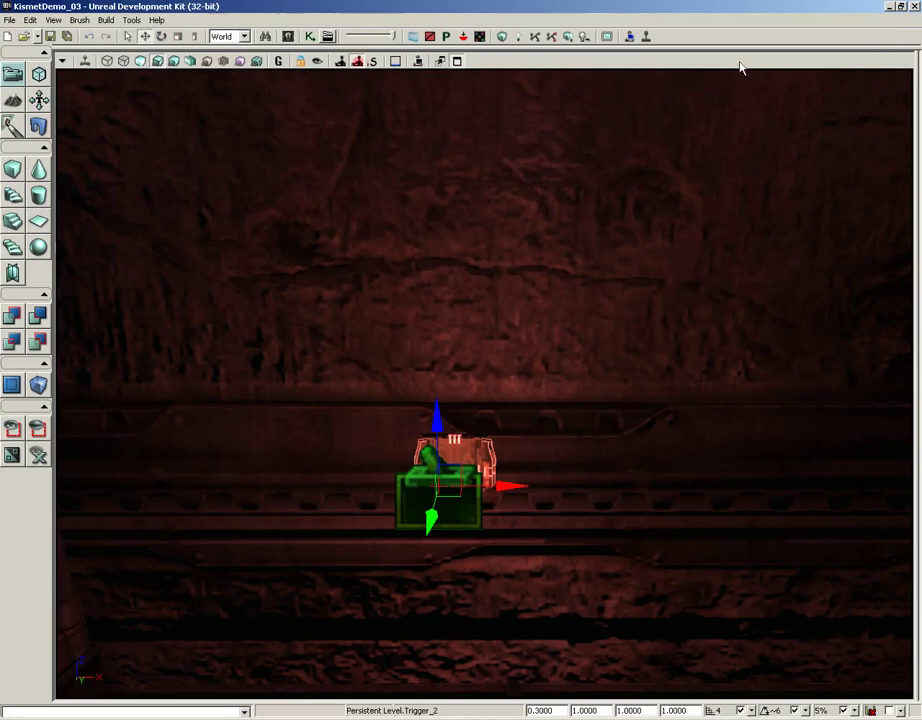
click(289, 37)
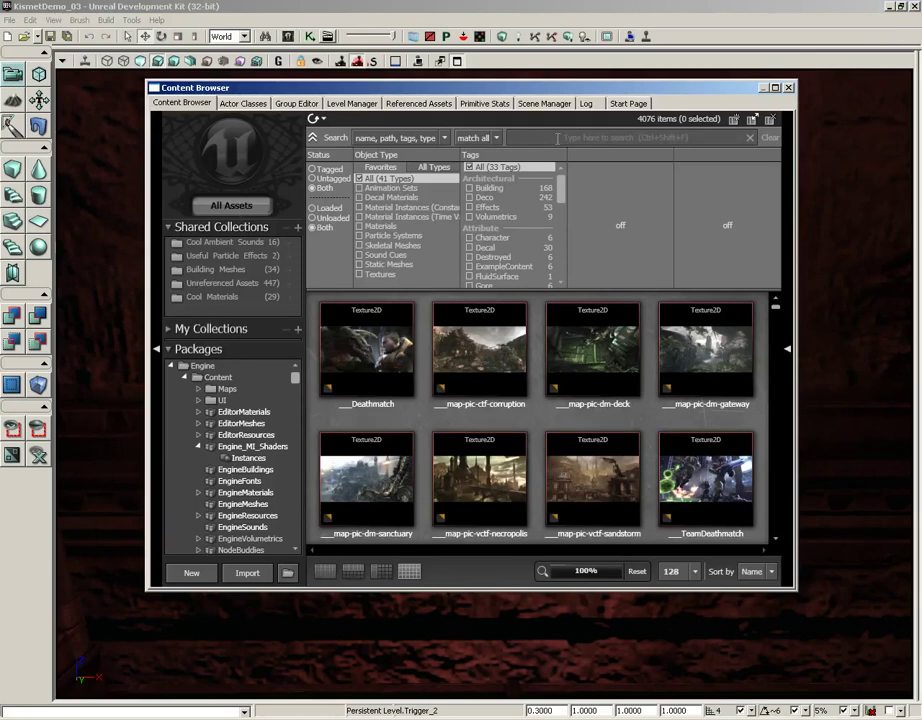
click(557, 138)
text(scor)
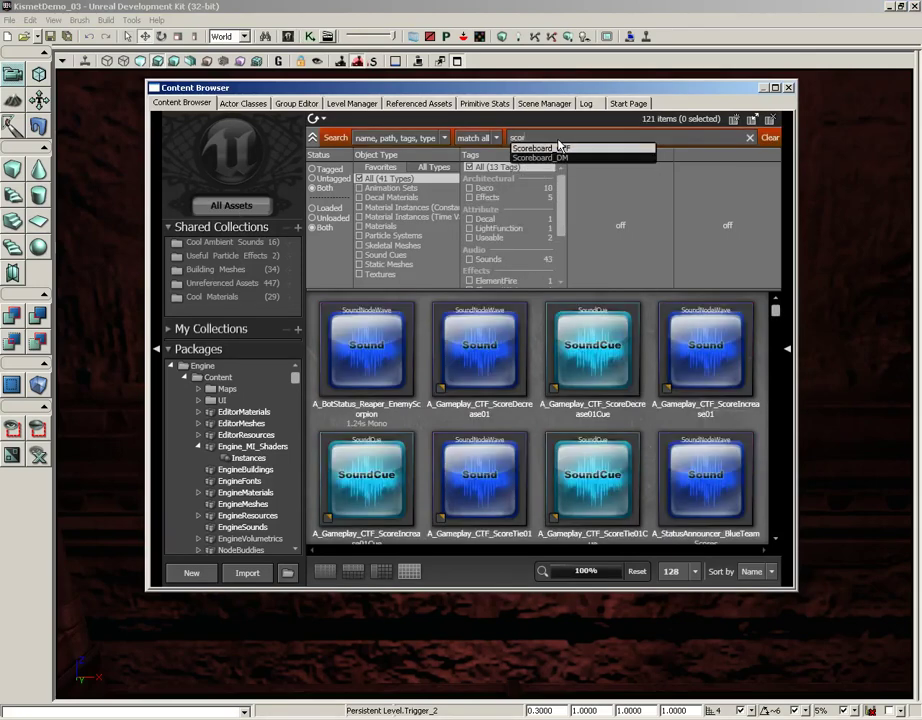
text(pion ejec)
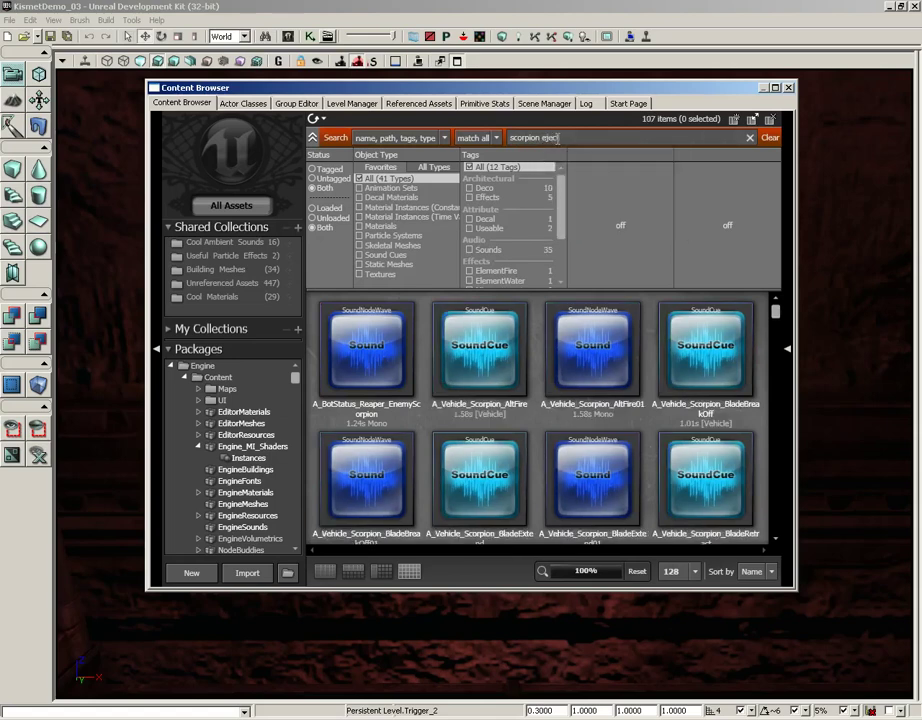
text(t)
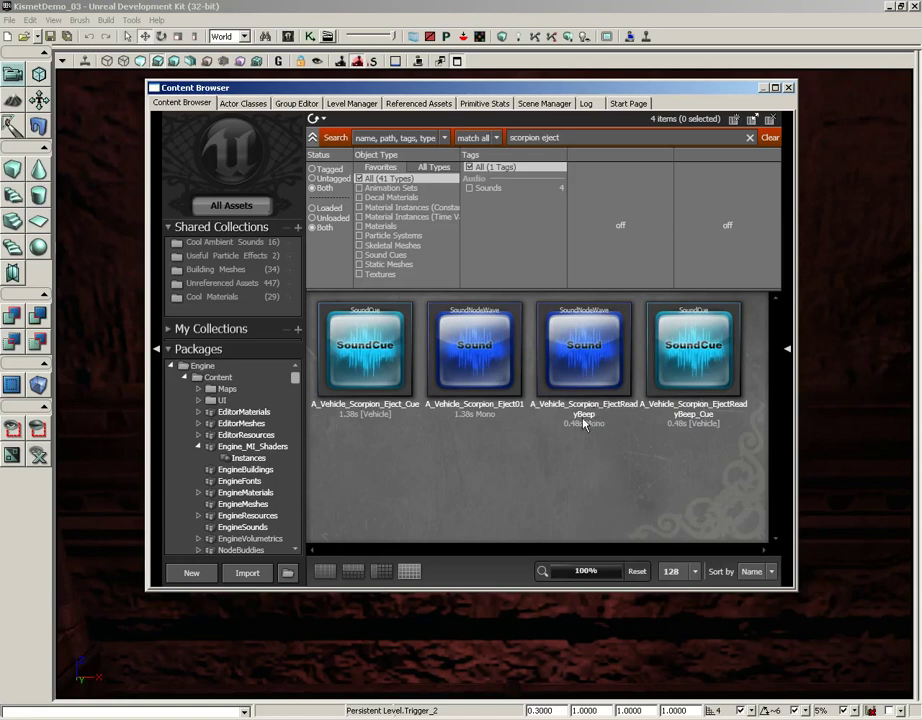
click(598, 376)
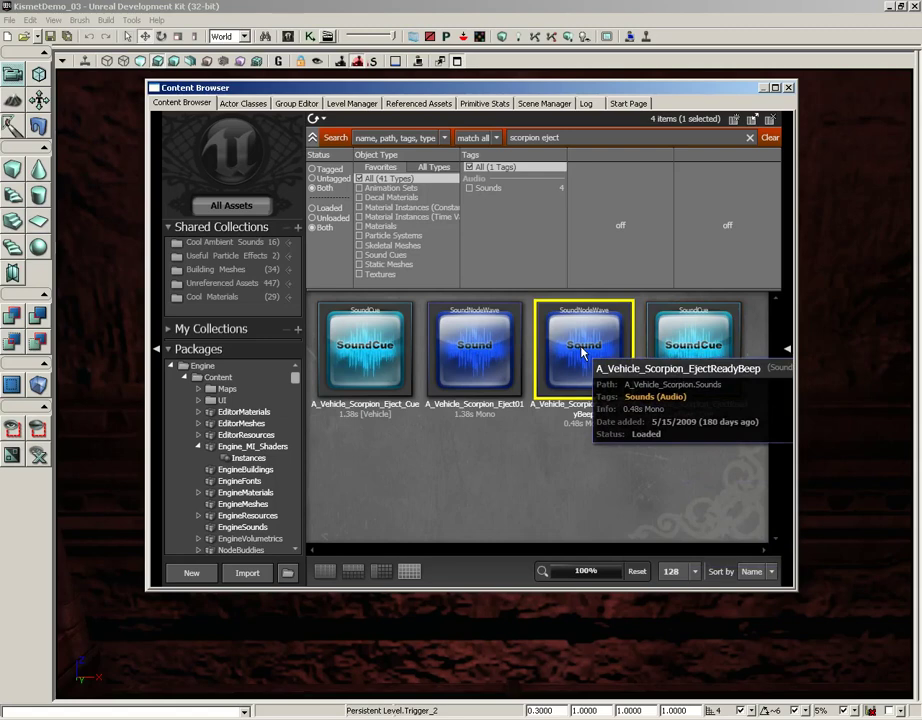
key(ctrl+shift+f)
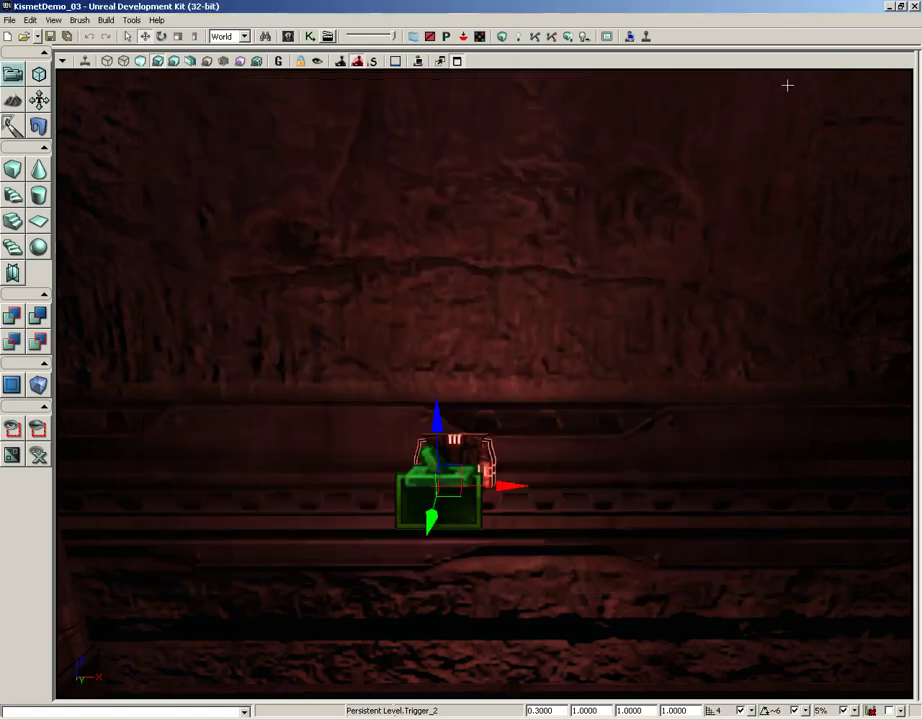
Step: Assign A_Vehicle_Scorpion_EjectReadyBeep as the Play Announcement's Announcement Sound
click(311, 36)
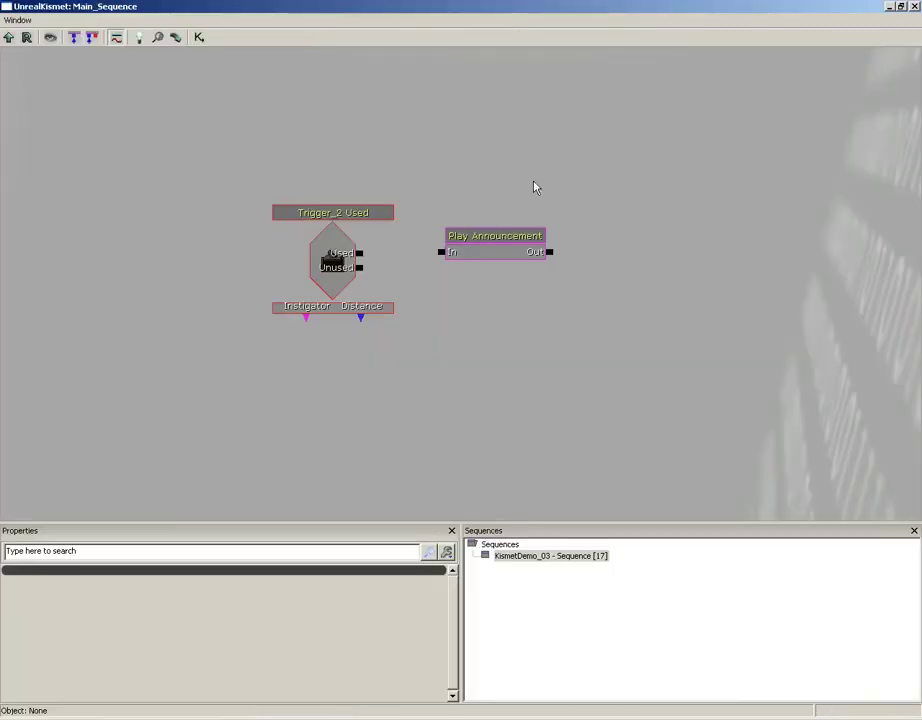
click(495, 245)
click(495, 245)
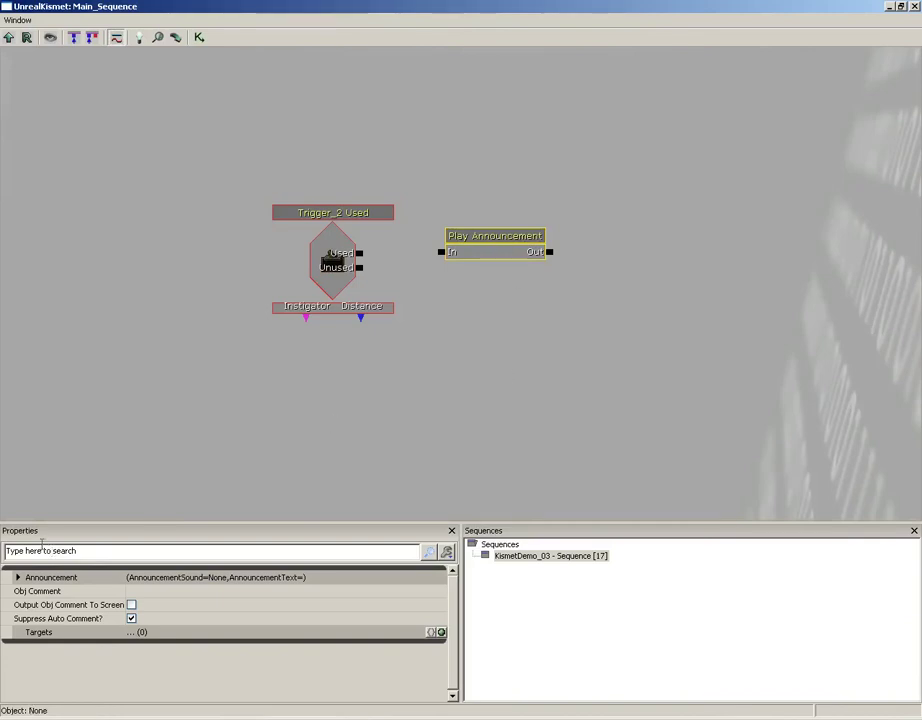
click(17, 577)
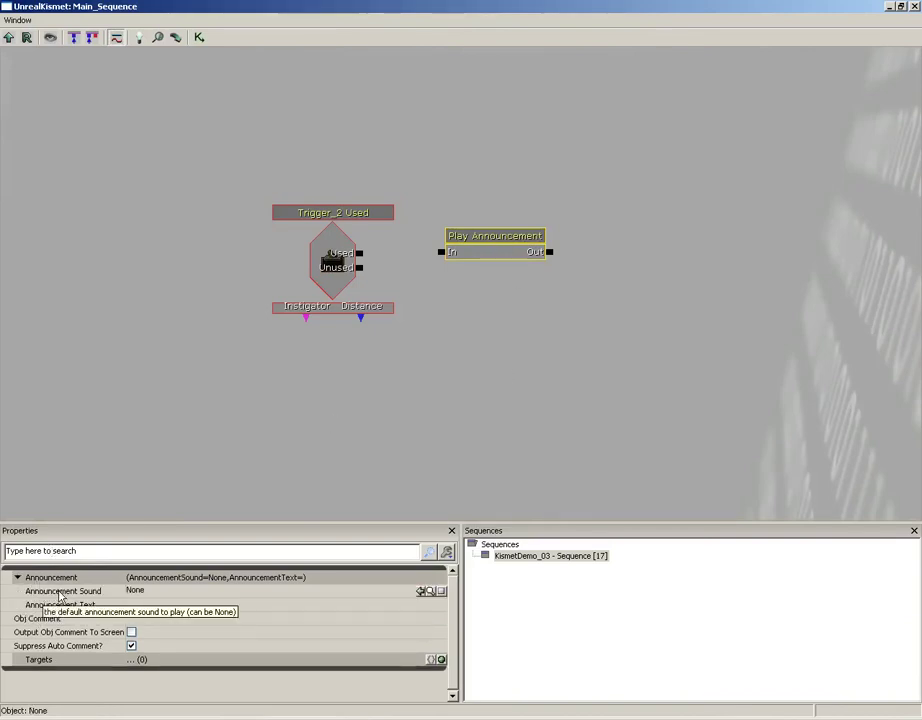
click(424, 592)
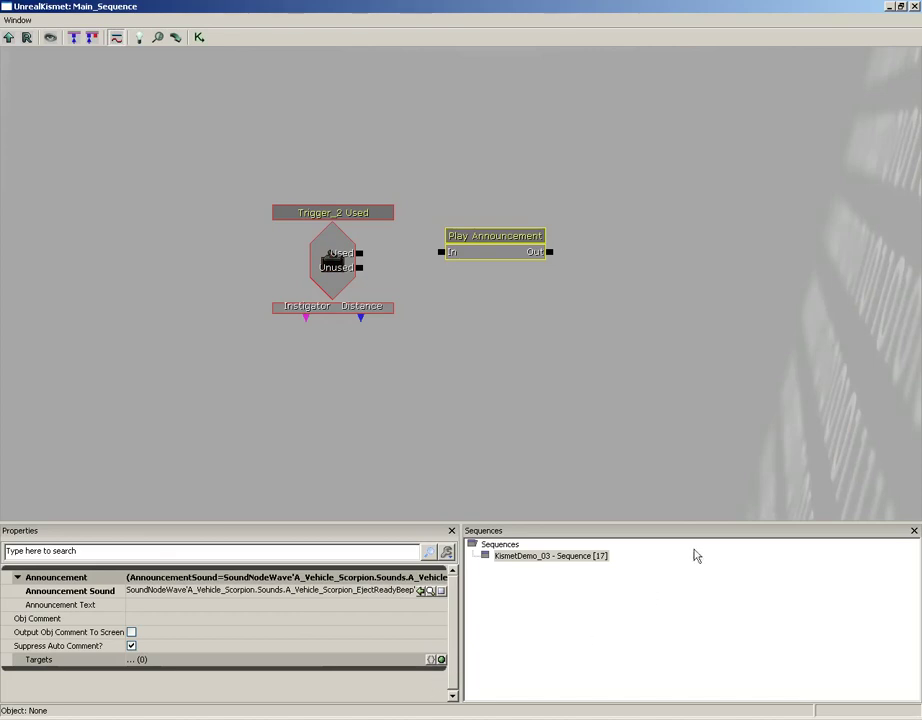
Step: Recheck the selected beep sound in the Content Browser, then close the browser
click(889, 7)
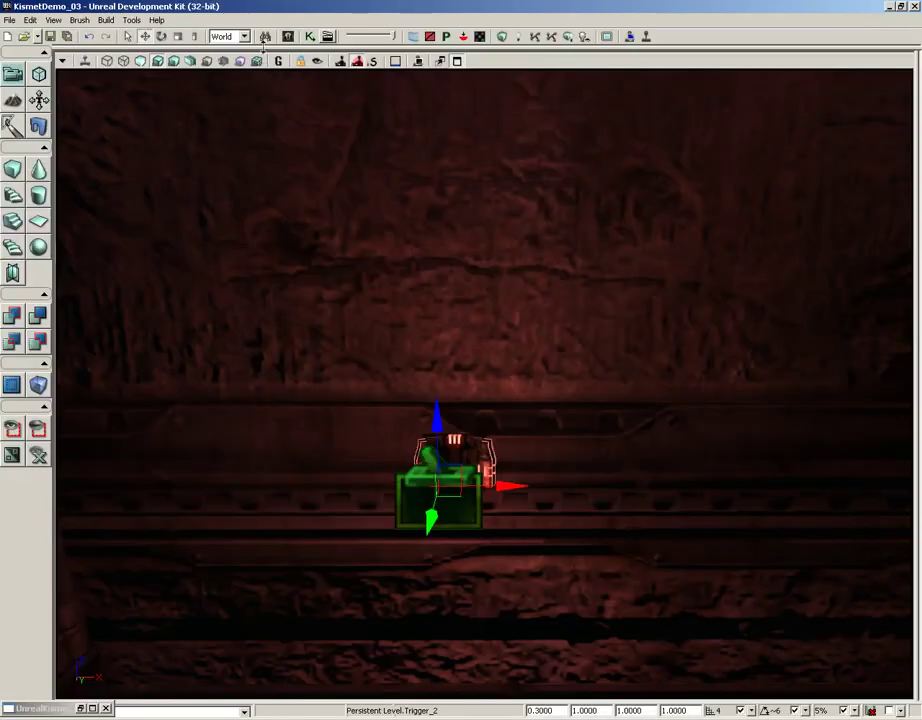
click(289, 36)
mouse_move(598, 318)
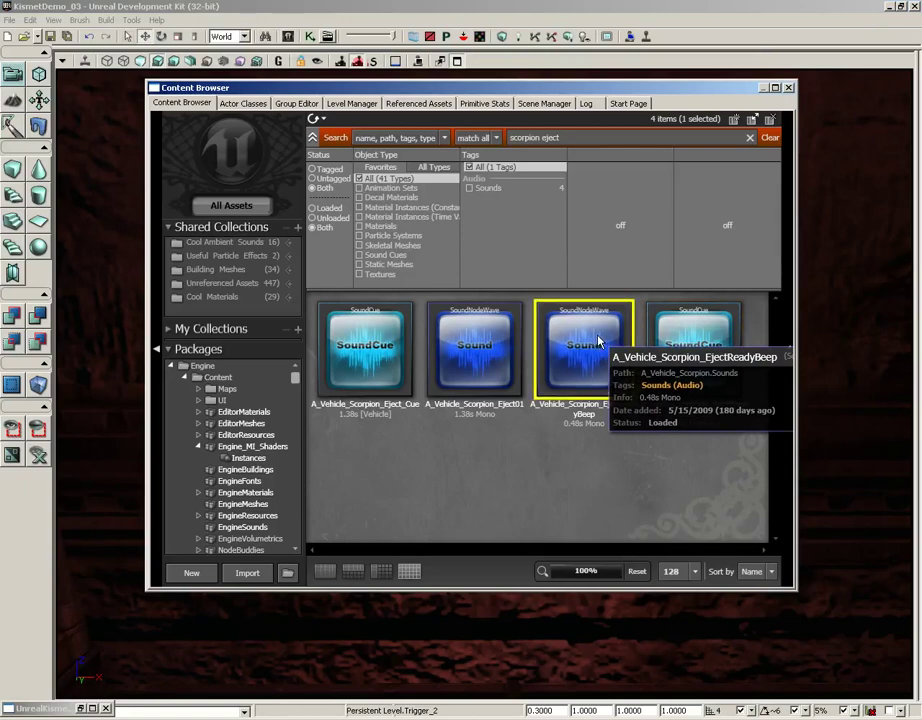
click(789, 88)
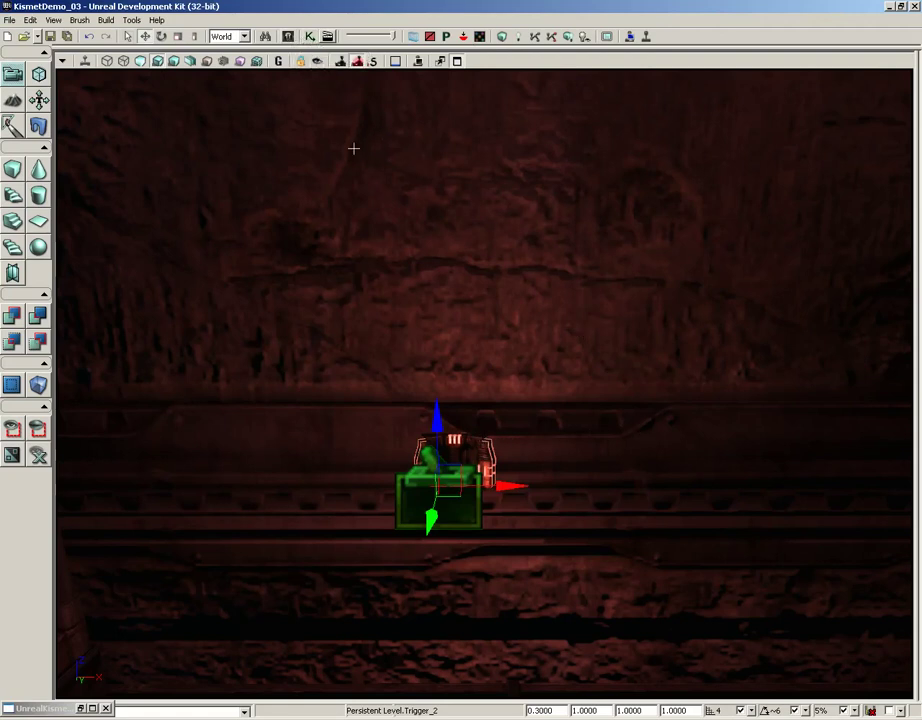
Step: Set Announcement Text to 'This will not turn on the lights.' and wire Trigger_2 Used into Play Announcement
click(85, 710)
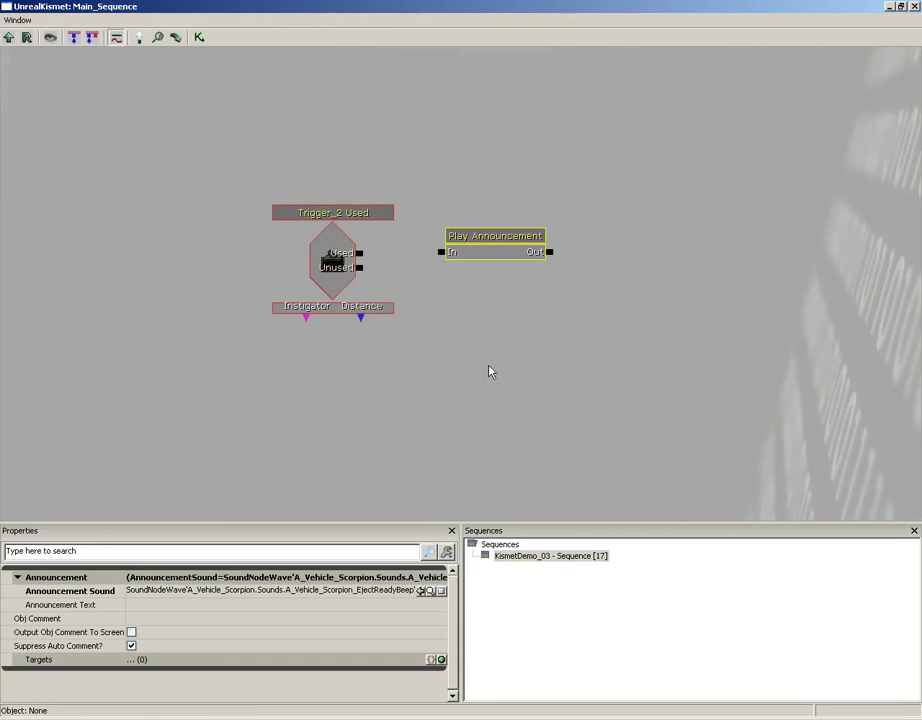
drag(490, 372, 447, 361)
click(163, 606)
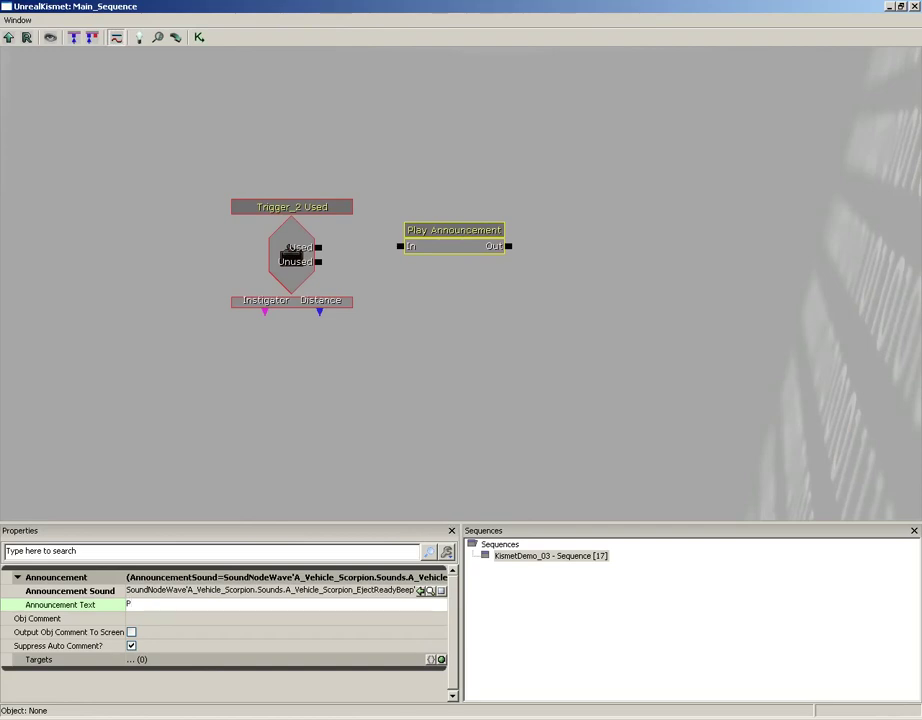
text(This will not turn off the)
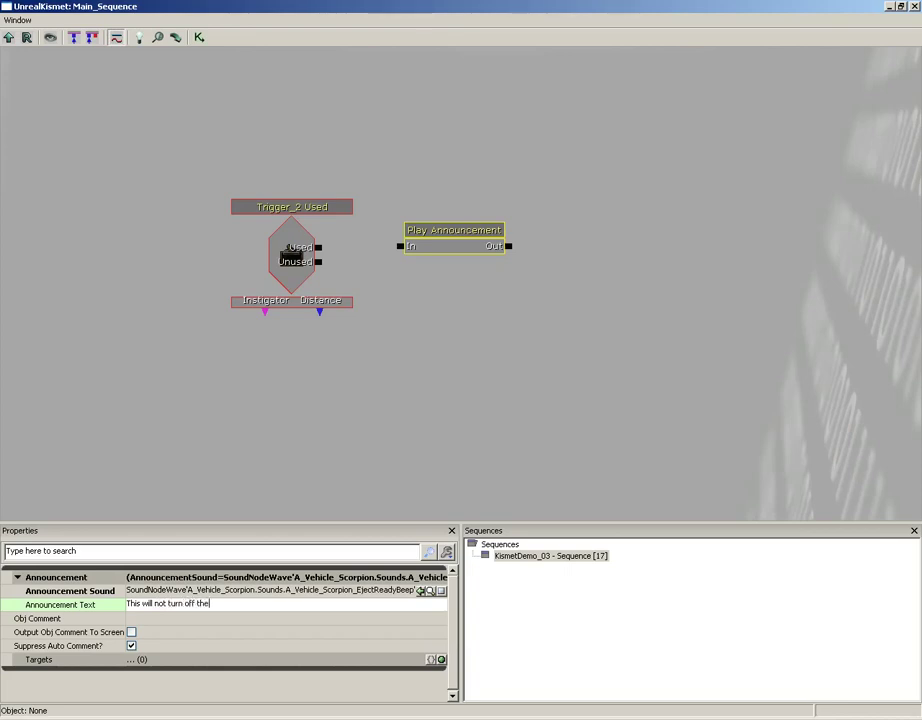
key(BackSpace)
key(BackSpace)
key(BackSpace)
key(BackSpace)
key(BackSpace)
key(BackSpace)
key(BackSpace)
key(BackSpace)
key(BackSpace)
key(BackSpace)
key(BackSpace)
text(on the lights.)
drag(319, 248, 401, 247)
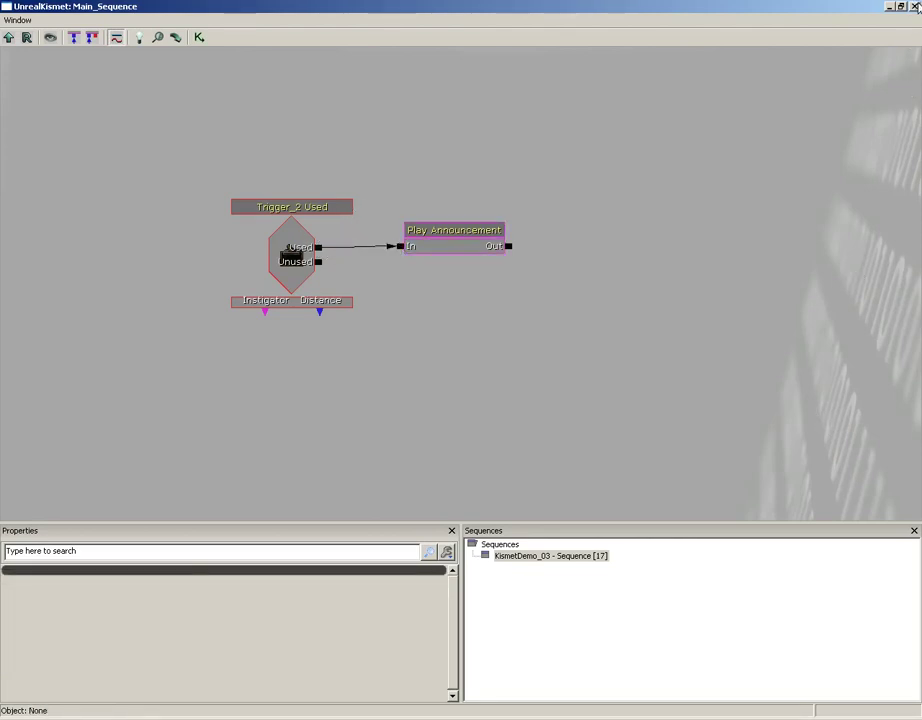
Step: Close Kismet and start Play from Here on the floor by the staircase
click(914, 6)
drag(539, 350, 447, 594)
right_click(447, 594)
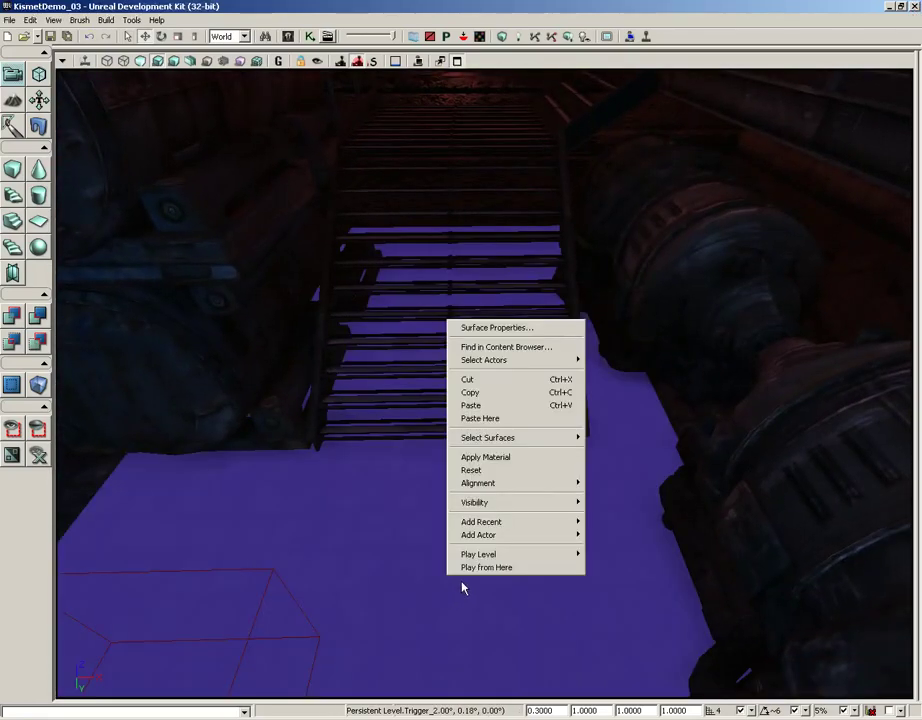
click(473, 568)
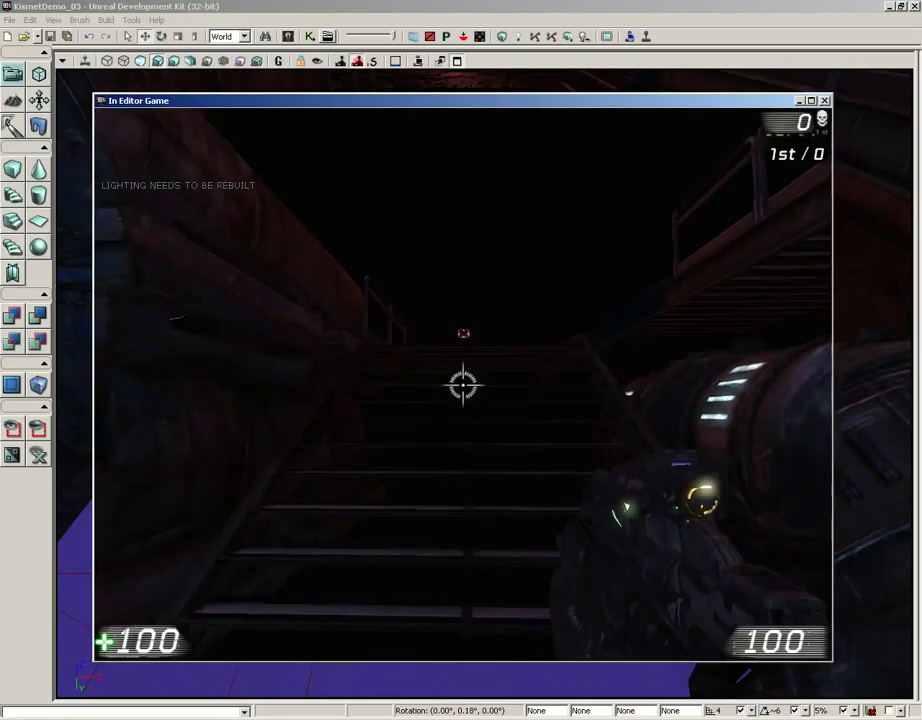
Step: Walk to the switch and use it repeatedly, seeing 'This will not turn on the lights.'
key(w)
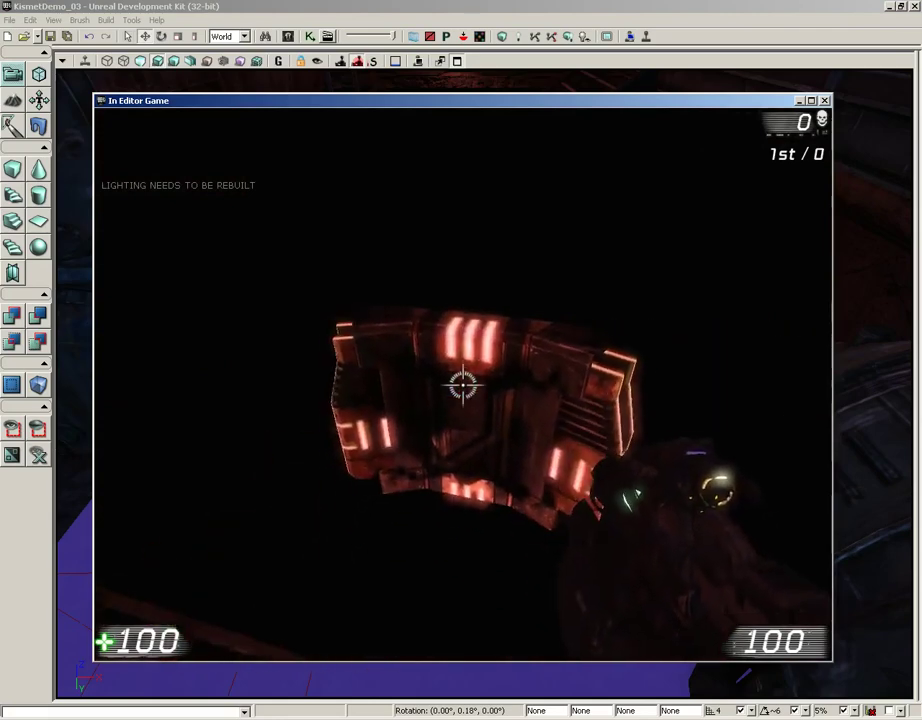
key(e)
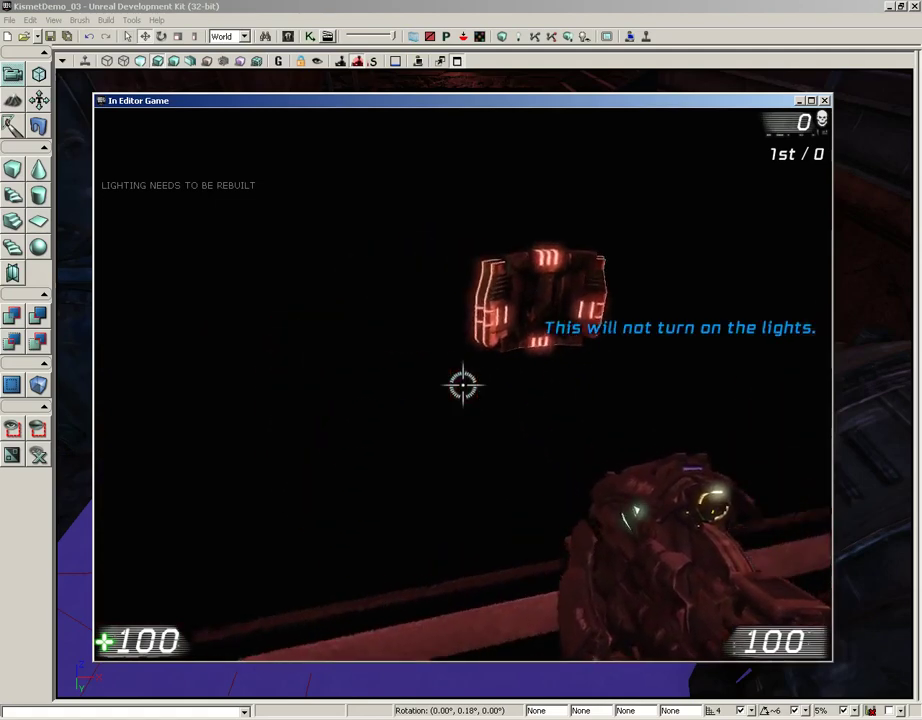
key(e)
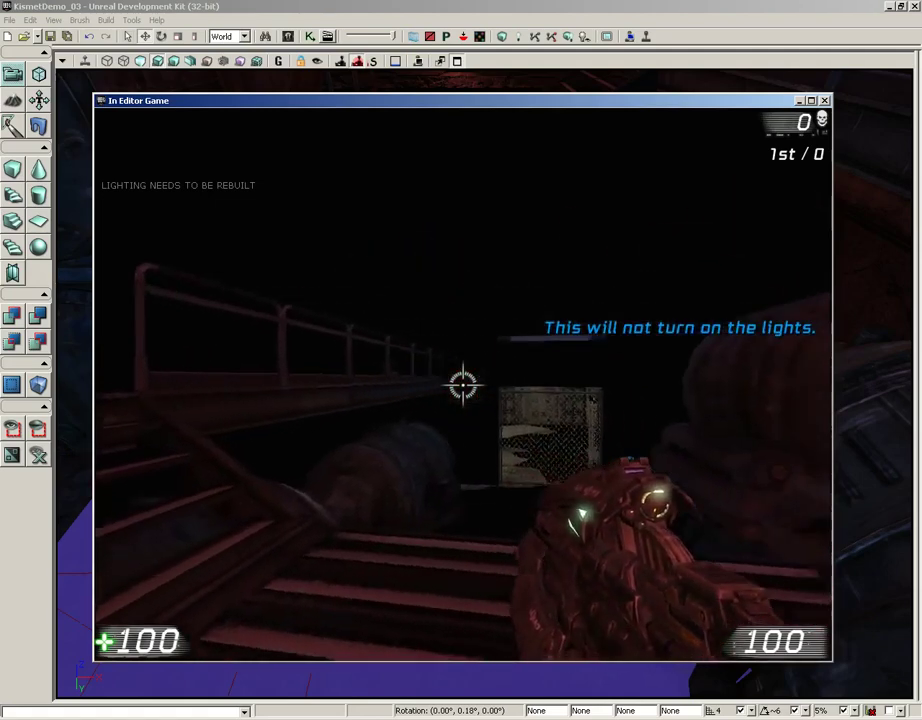
key(Escape)
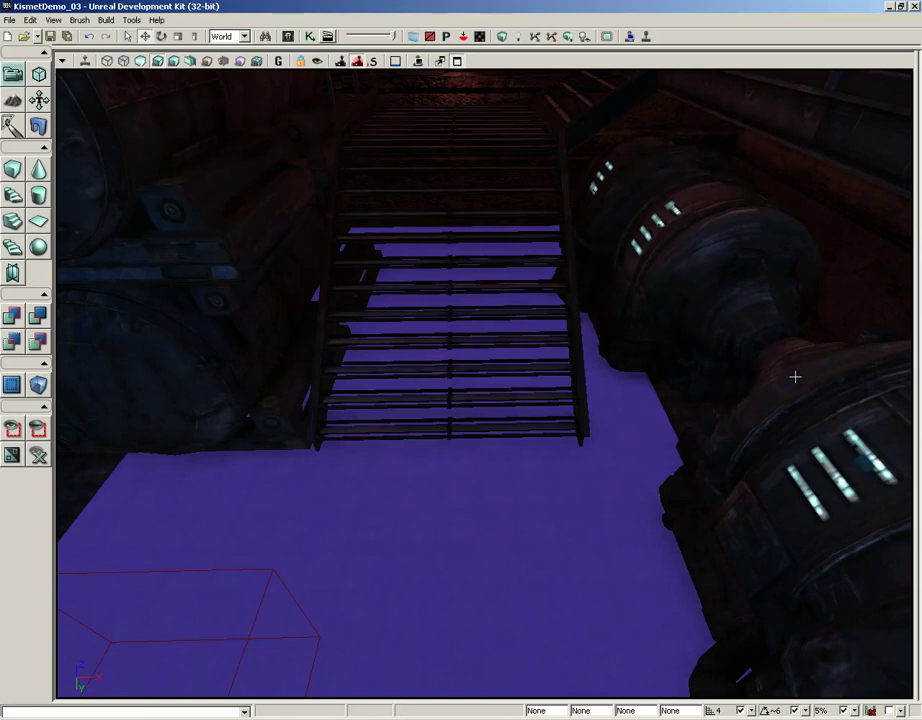